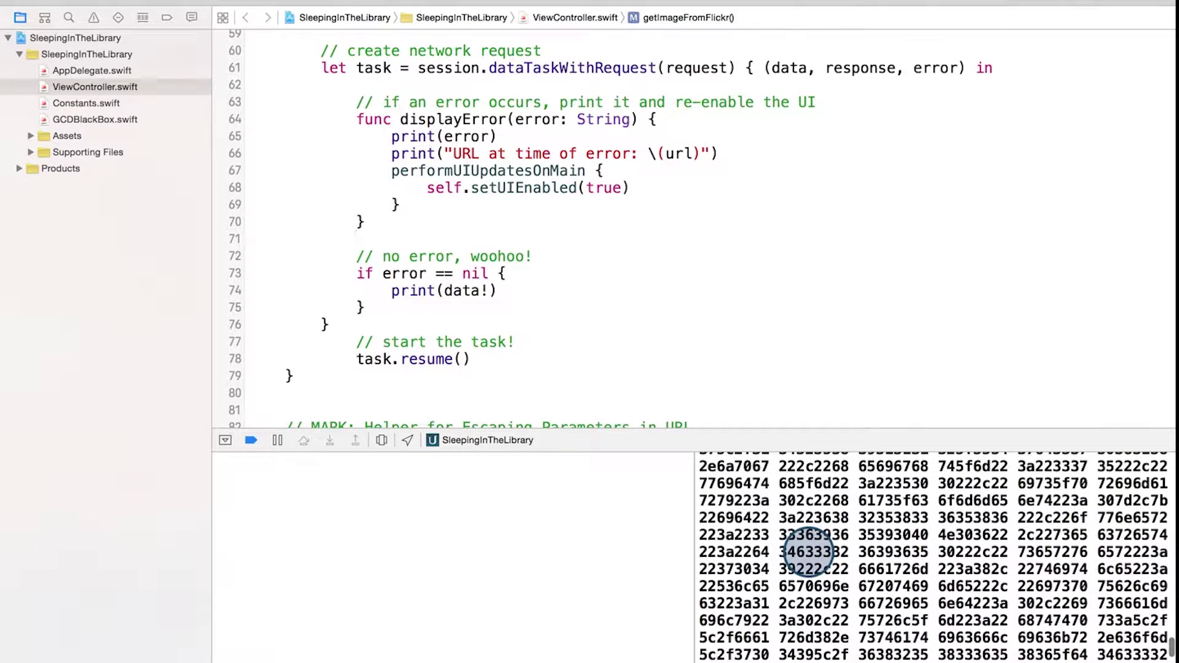
pyautogui.scroll(-1, 810, 552)
pyautogui.scroll(-2, 811, 550)
pyautogui.scroll(-1, 810, 551)
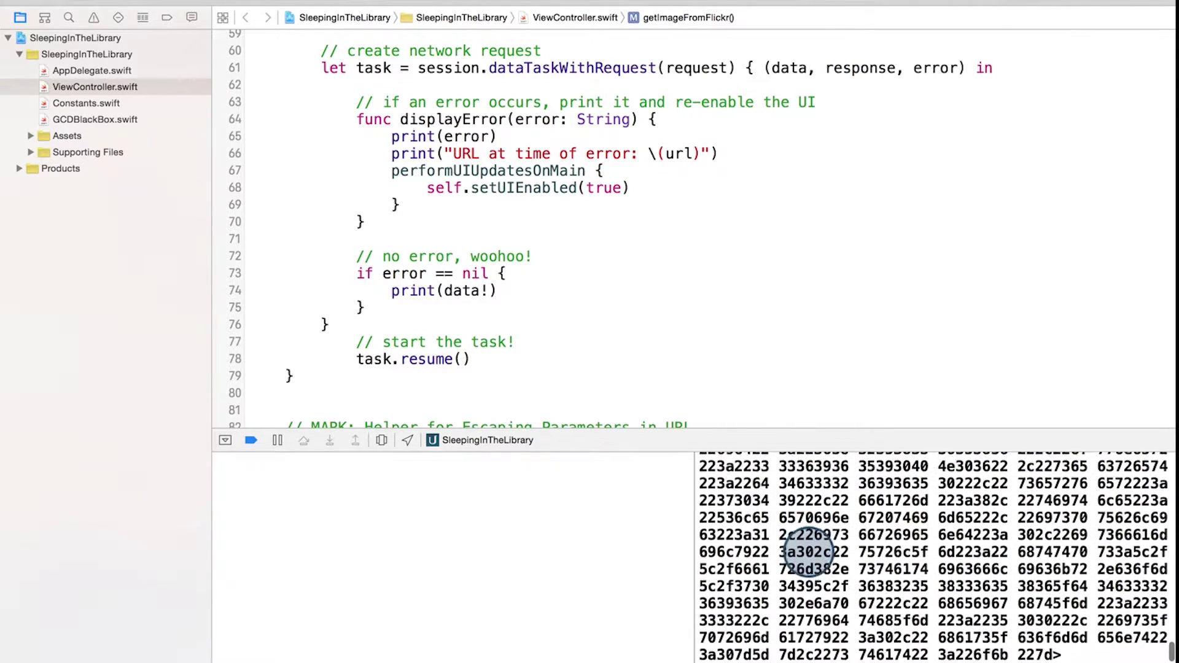
pyautogui.scroll(-1, 810, 551)
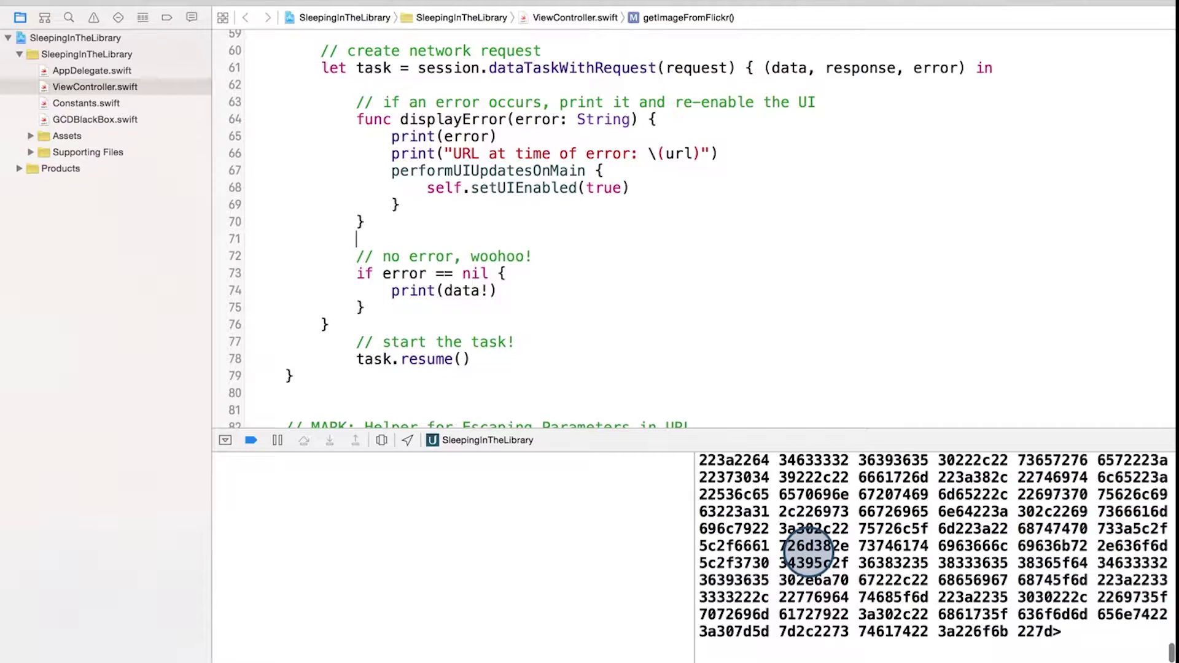
pyautogui.scroll(3, 811, 552)
pyautogui.scroll(3, 811, 551)
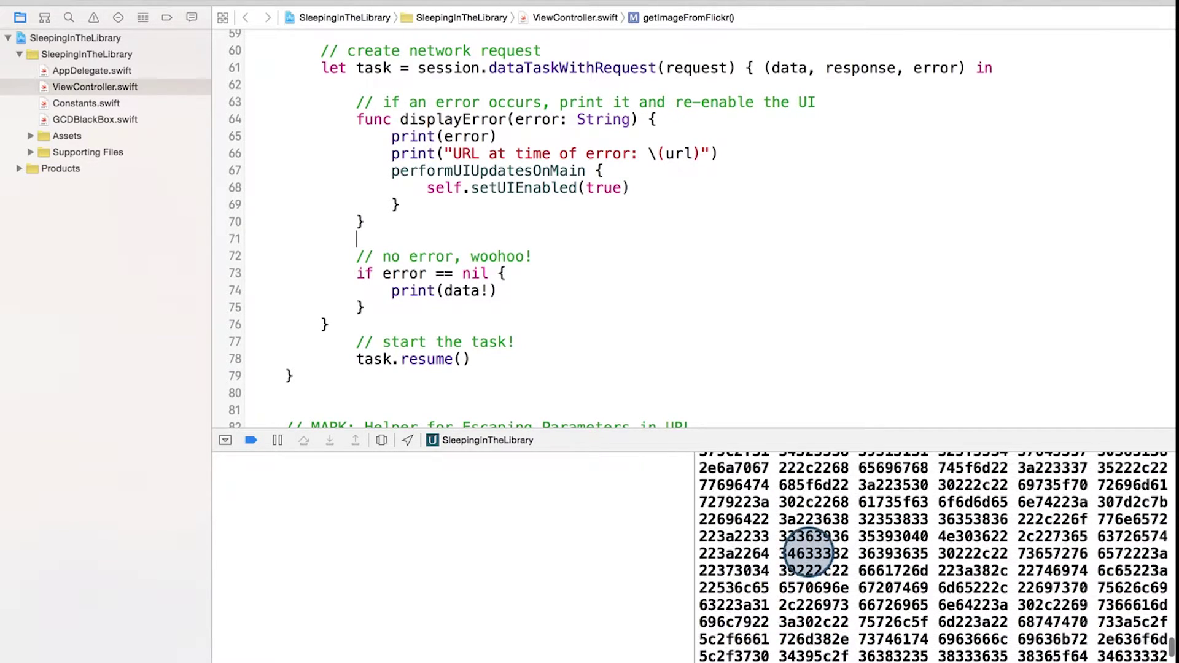
pyautogui.scroll(4, 810, 551)
pyautogui.scroll(2, 811, 551)
pyautogui.scroll(2, 811, 550)
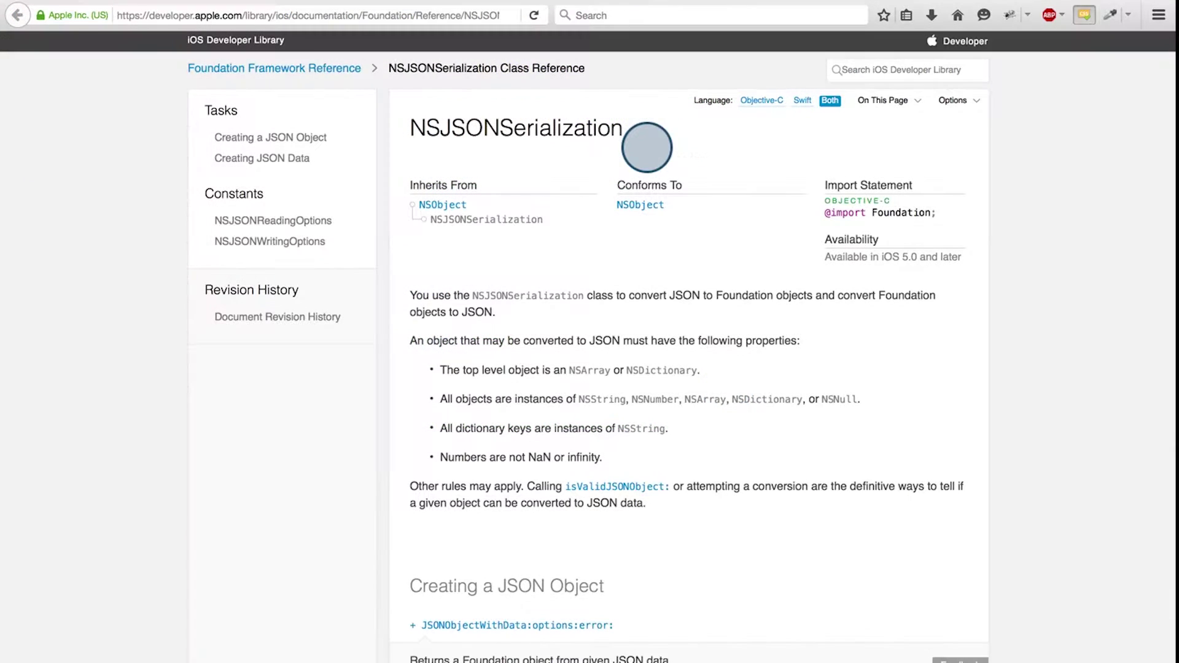
# - Navigate the NSJSONSerialization reference to the JSONObjectWithData:options:error: method details
pyautogui.moveTo(624, 137); pyautogui.dragTo(412, 133)
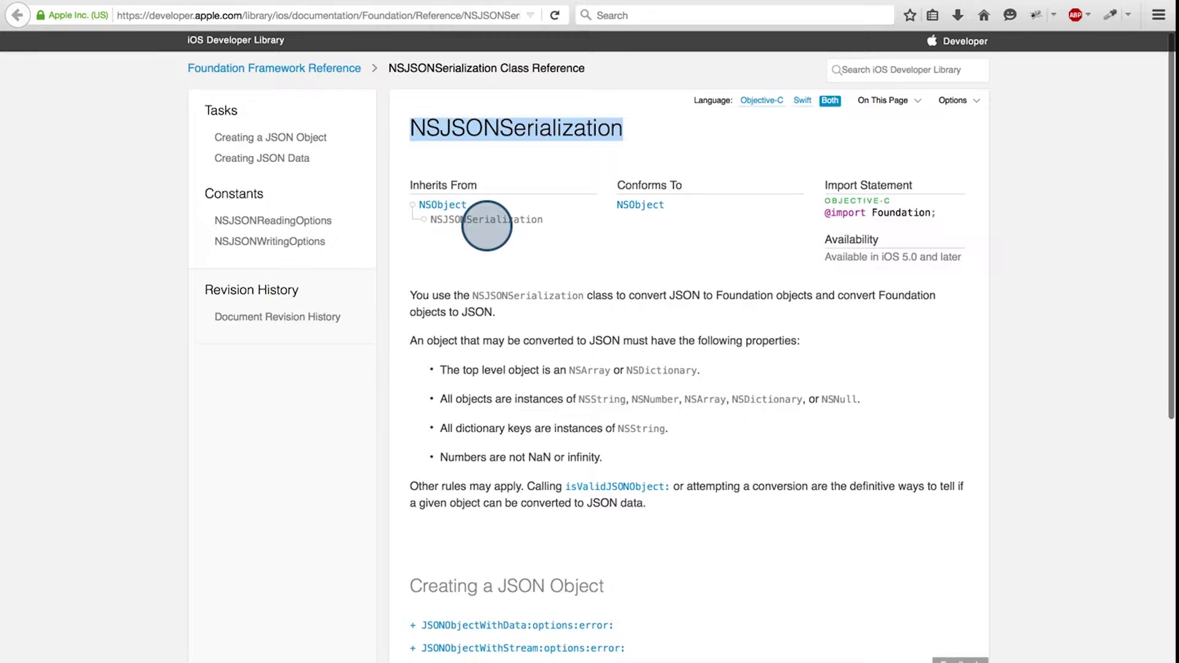
pyautogui.scroll(-3, 486, 224)
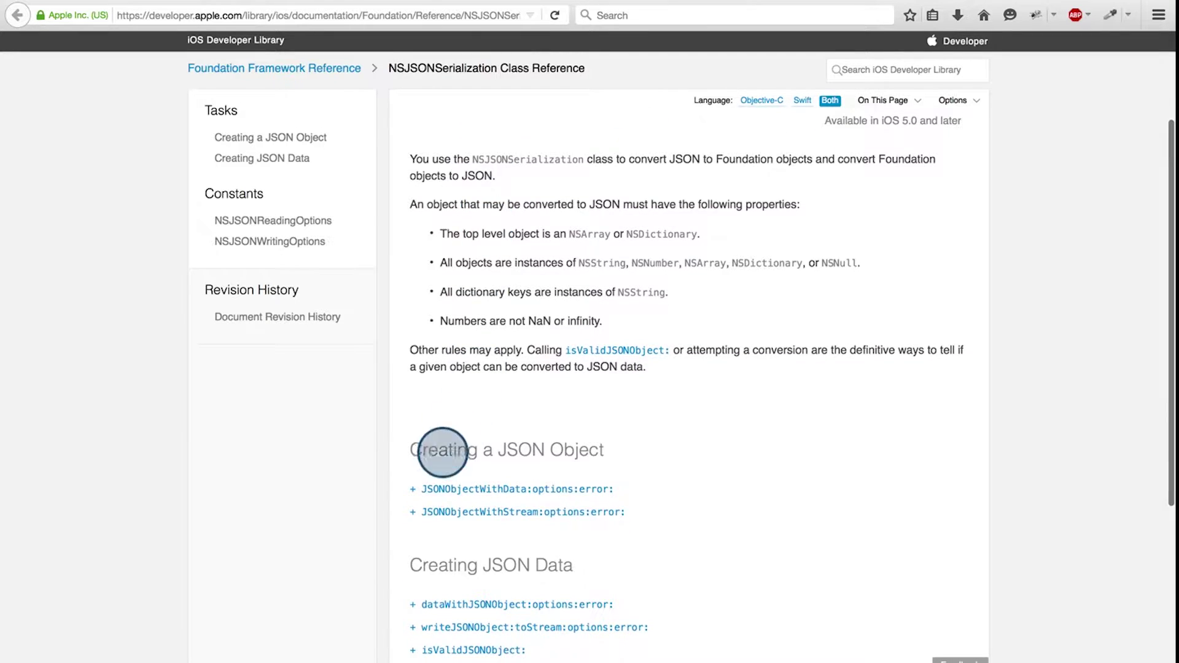
pyautogui.click(429, 491)
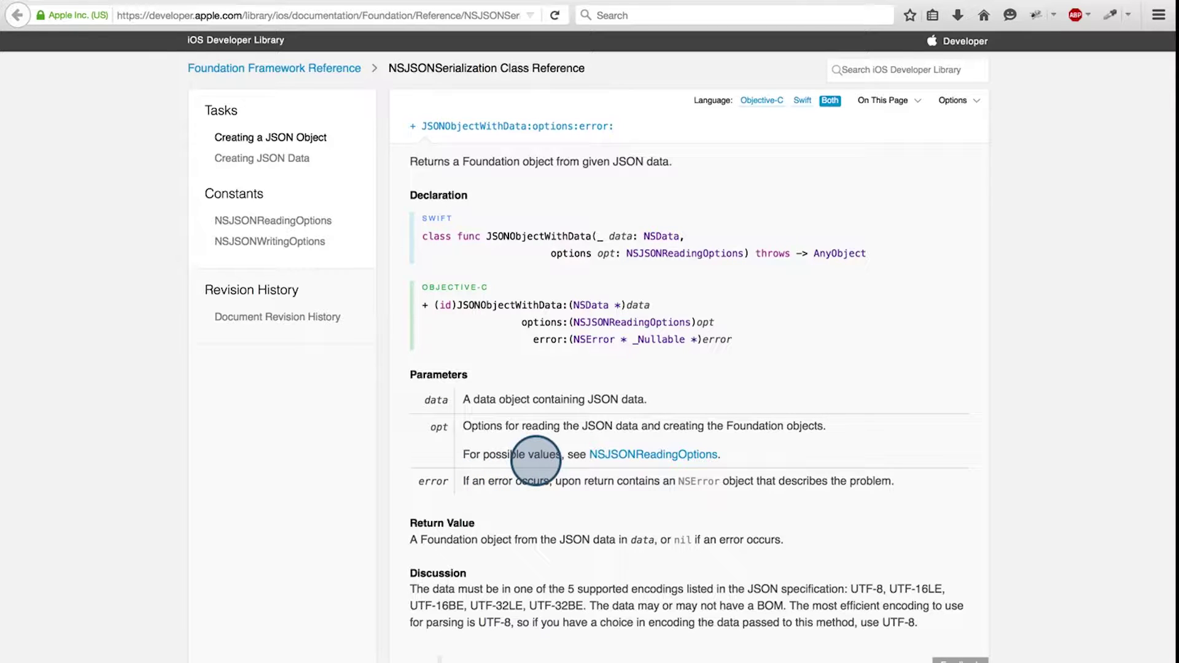
pyautogui.scroll(-1, 553, 459)
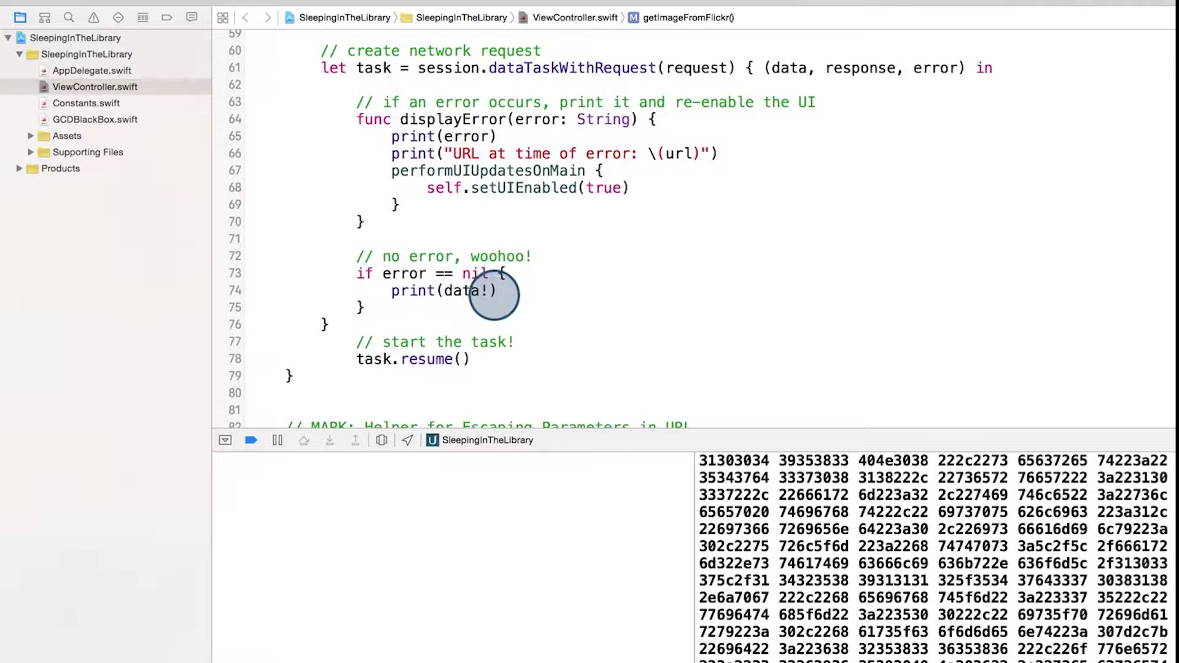
# - Add an if data check and a parsedResult declaration below print(data!)
pyautogui.click(497, 292)
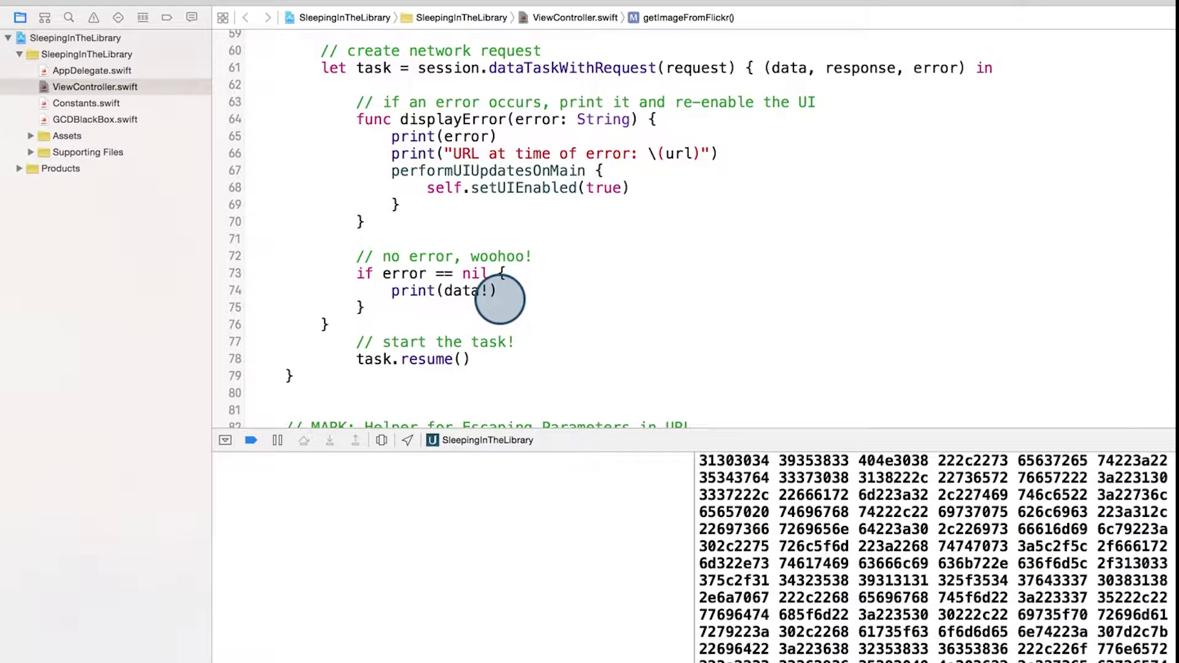
pyautogui.press('Return')
pyautogui.write('if da')
pyautogui.press('BackSpace')
pyautogui.press('BackSpace')
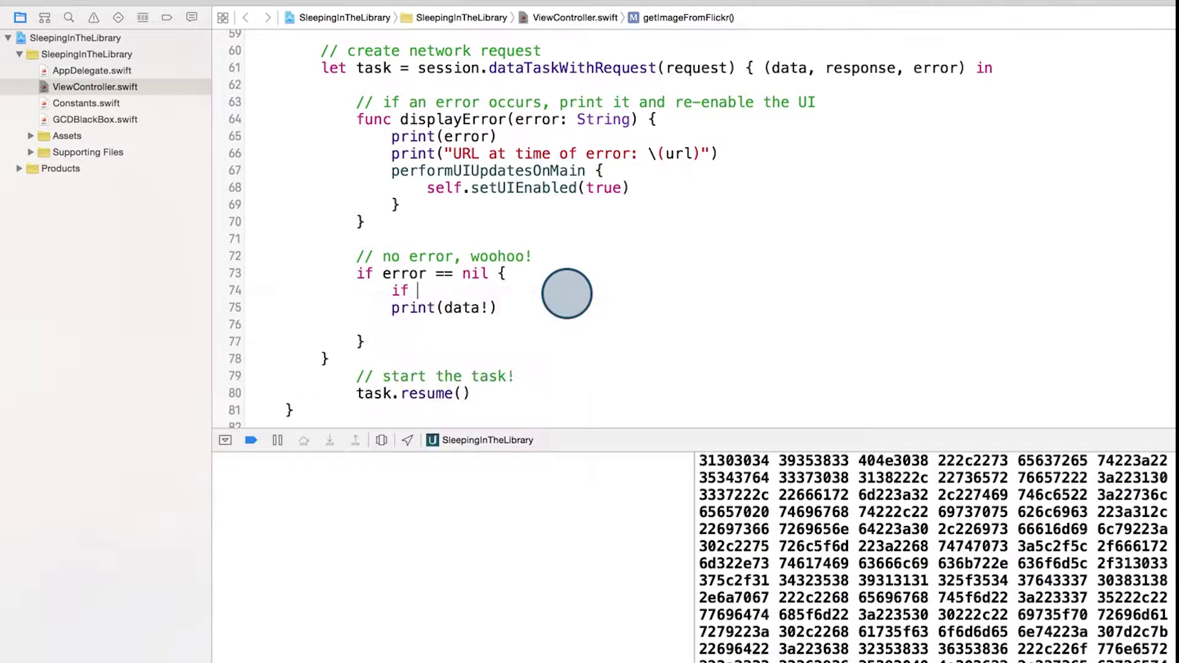
pyautogui.write('let data = data {')
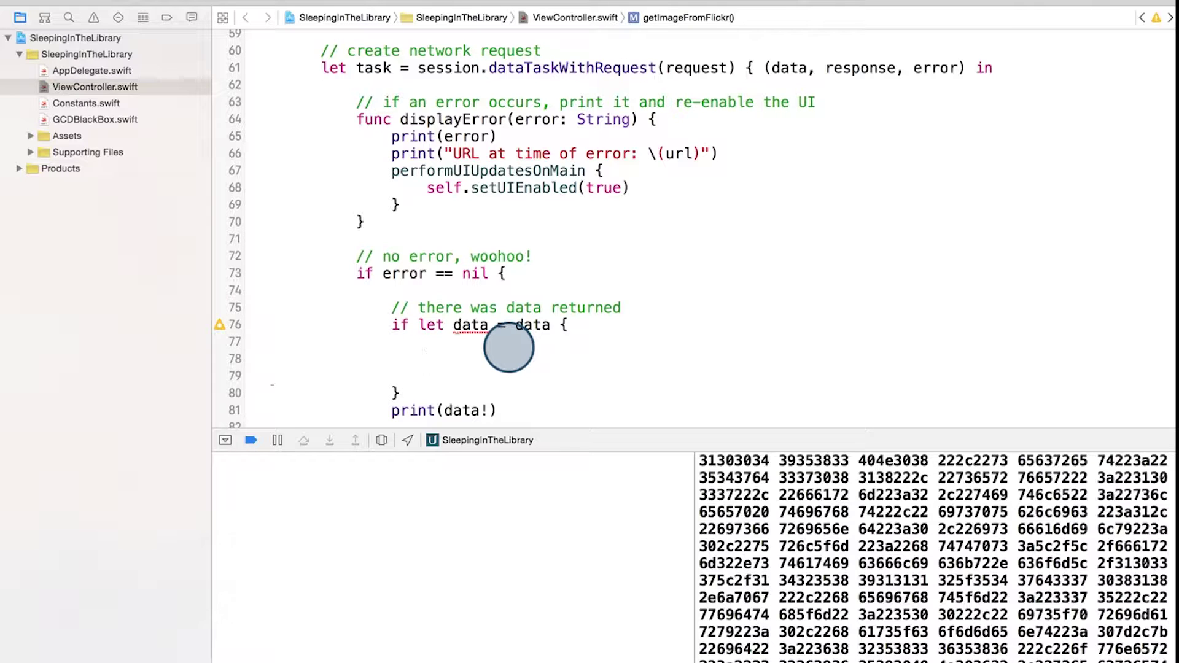
pyautogui.write('let pars')
pyautogui.write('edResult: AnyObject!')
pyautogui.press('Return')
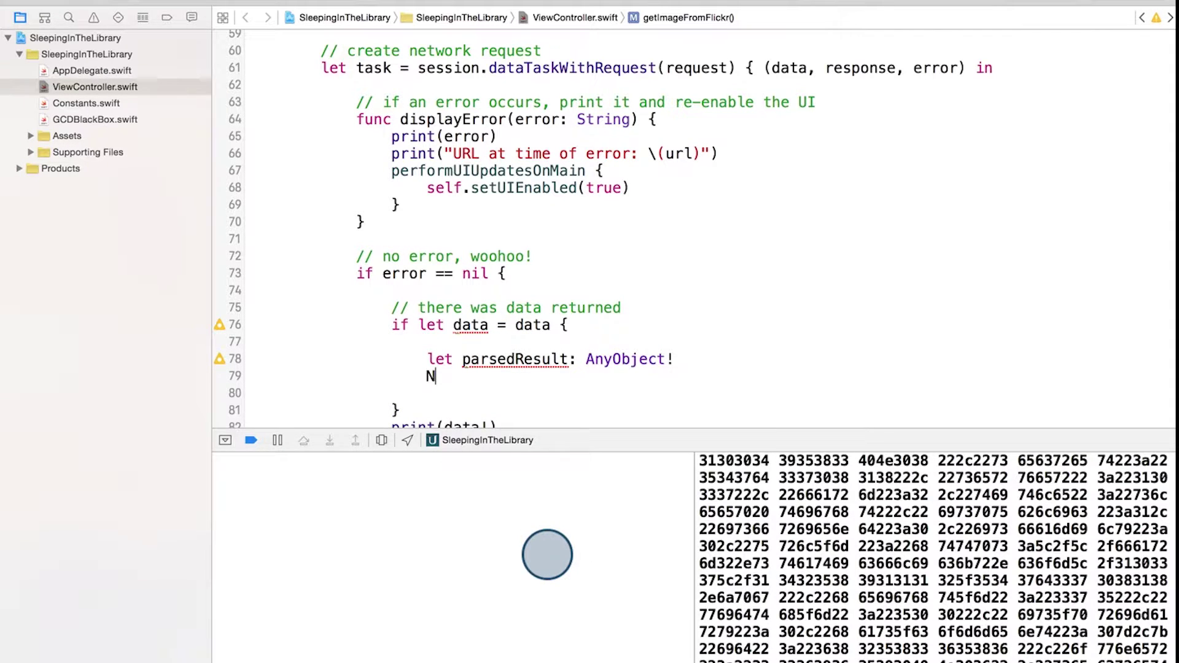
pyautogui.write('SJSON')
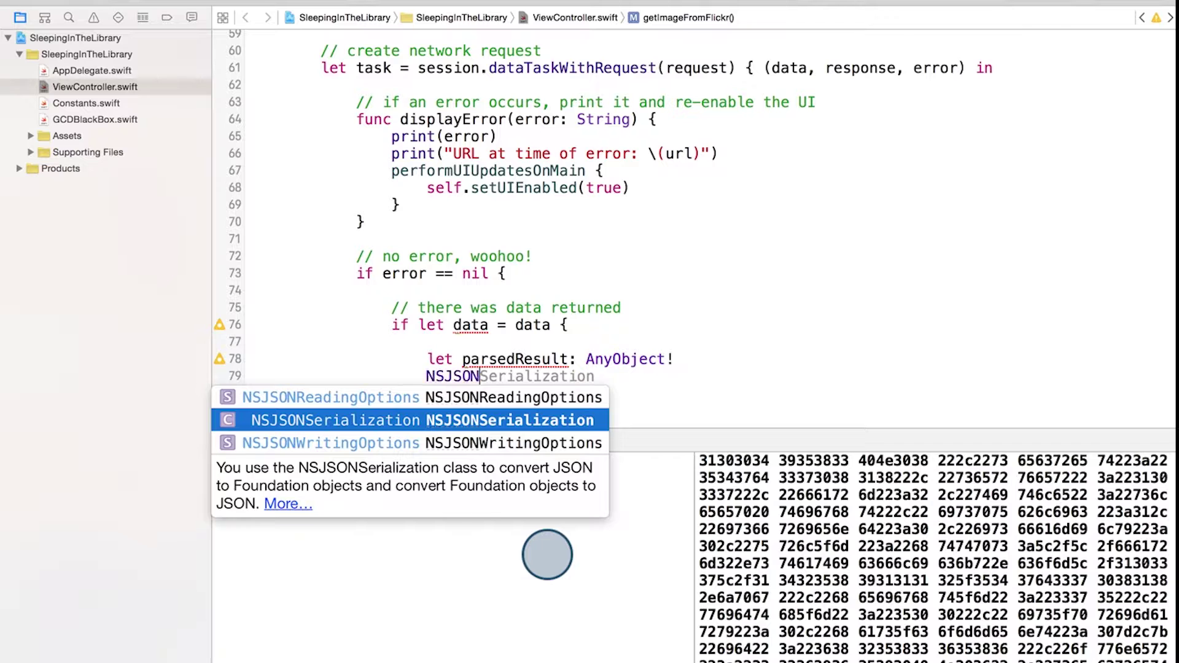
# - Assign NSJSONSerialization.JSONObjectWithData(data, options: .AllowFragments) to parsedResult
pyautogui.press('Return')
pyautogui.write('.')
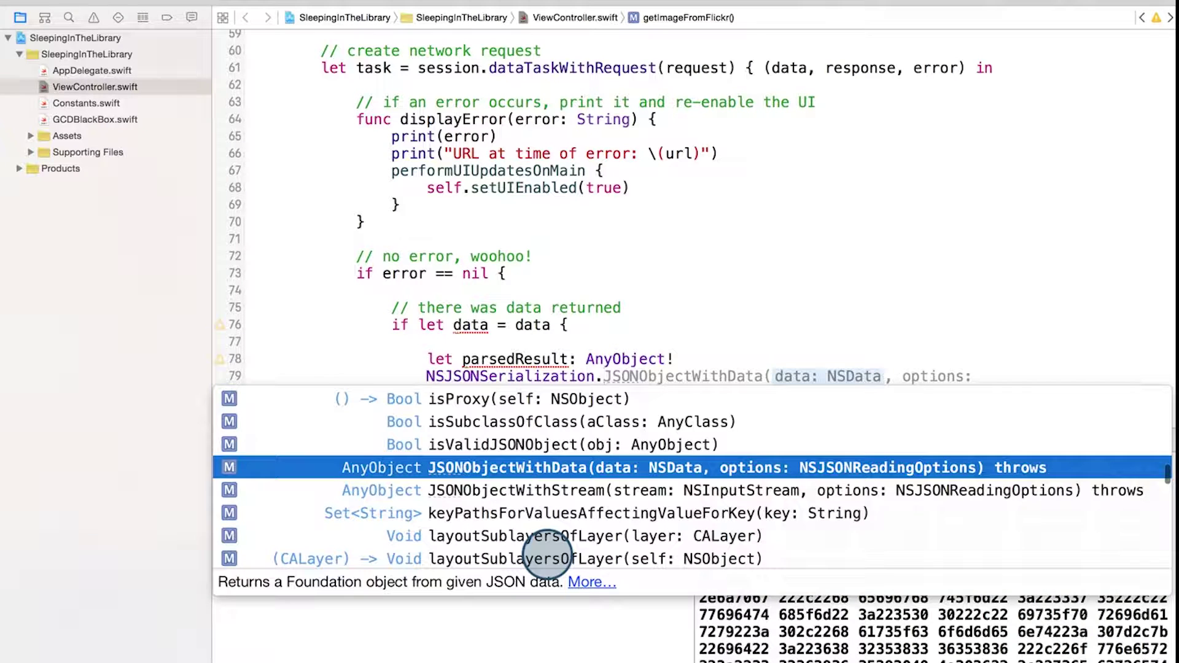
pyautogui.press('Return')
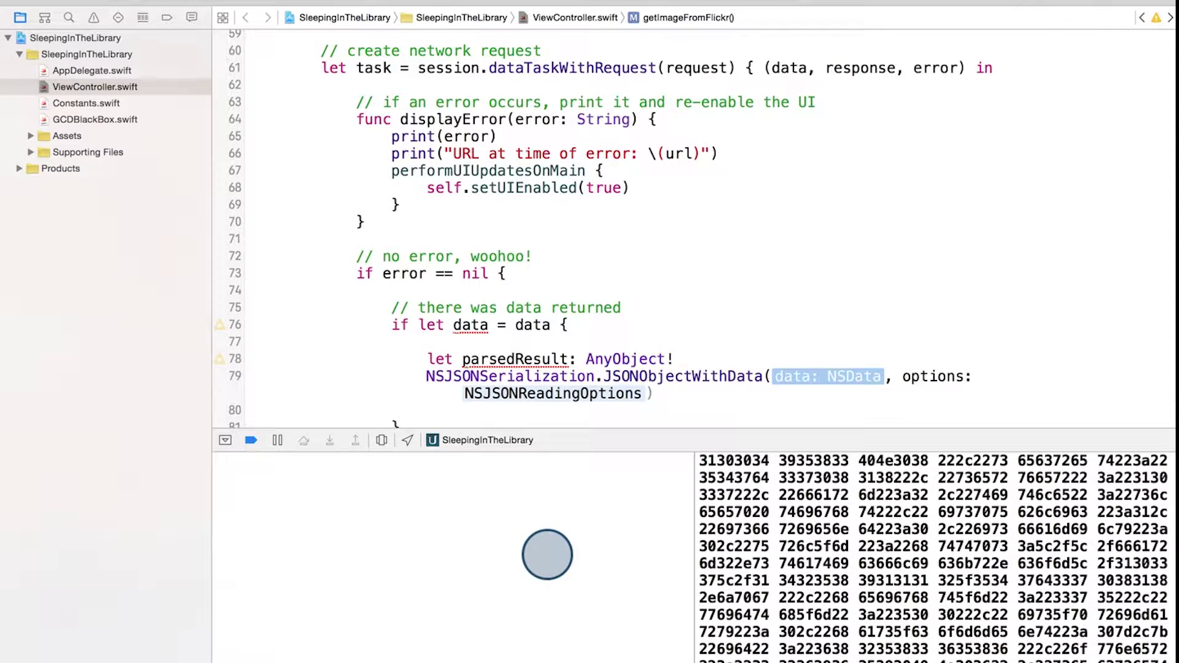
pyautogui.write('data')
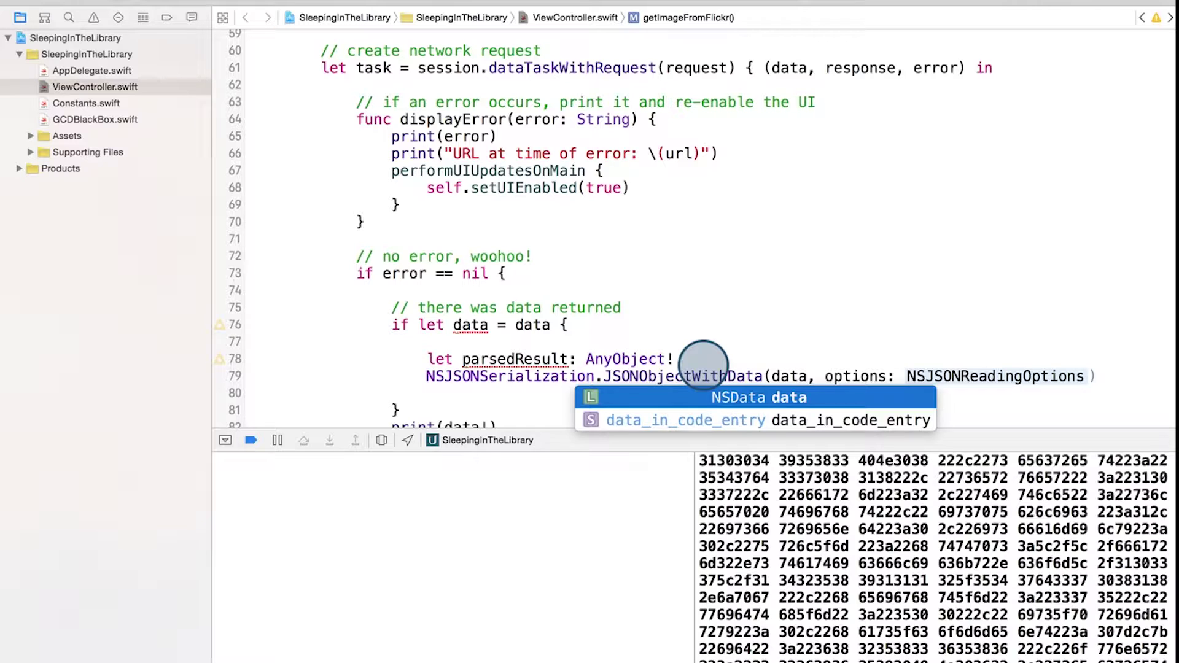
pyautogui.press('Escape')
pyautogui.click(940, 376)
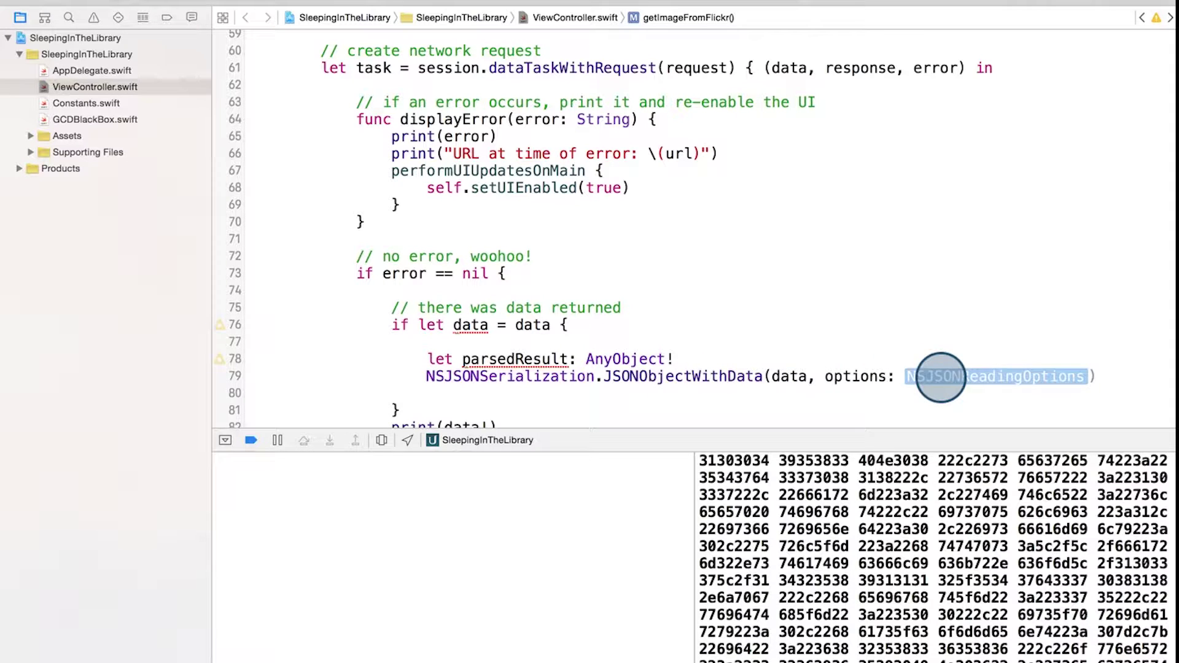
pyautogui.write('.Allow')
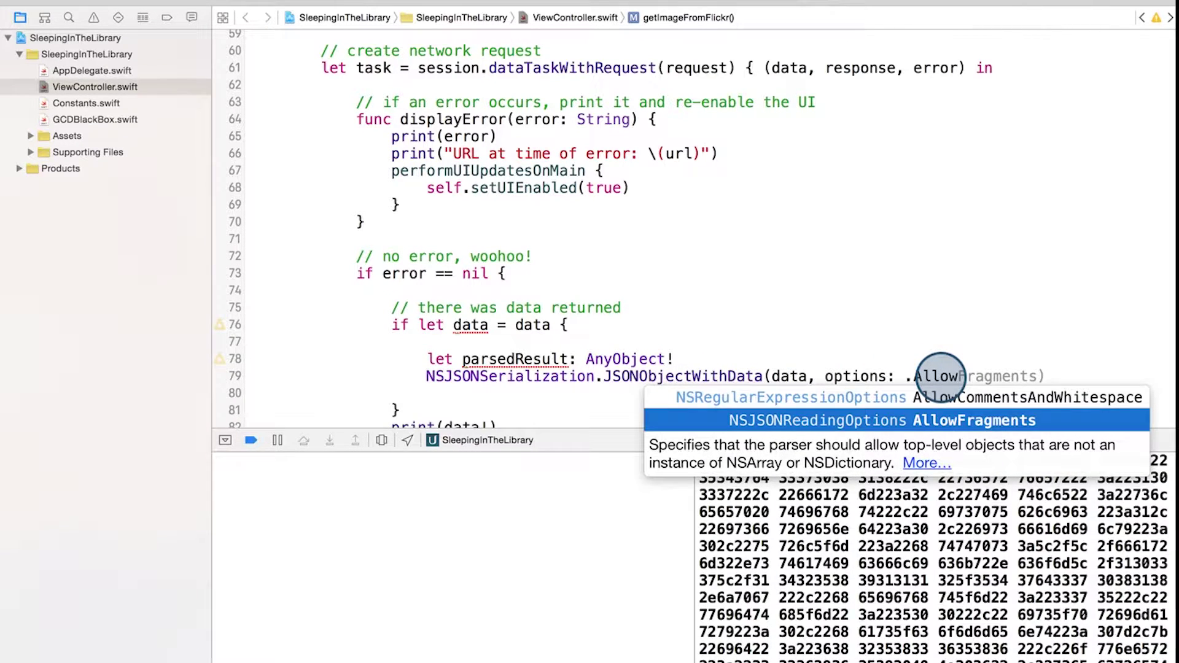
pyautogui.press('Return')
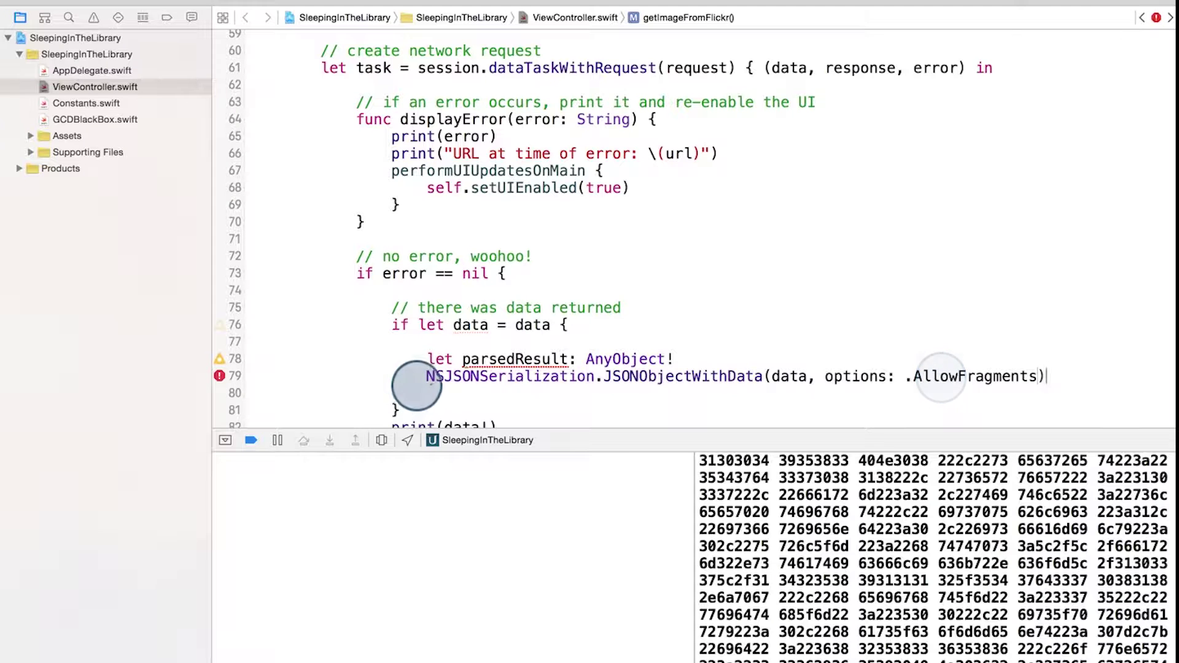
pyautogui.click(428, 378)
pyautogui.write('pa')
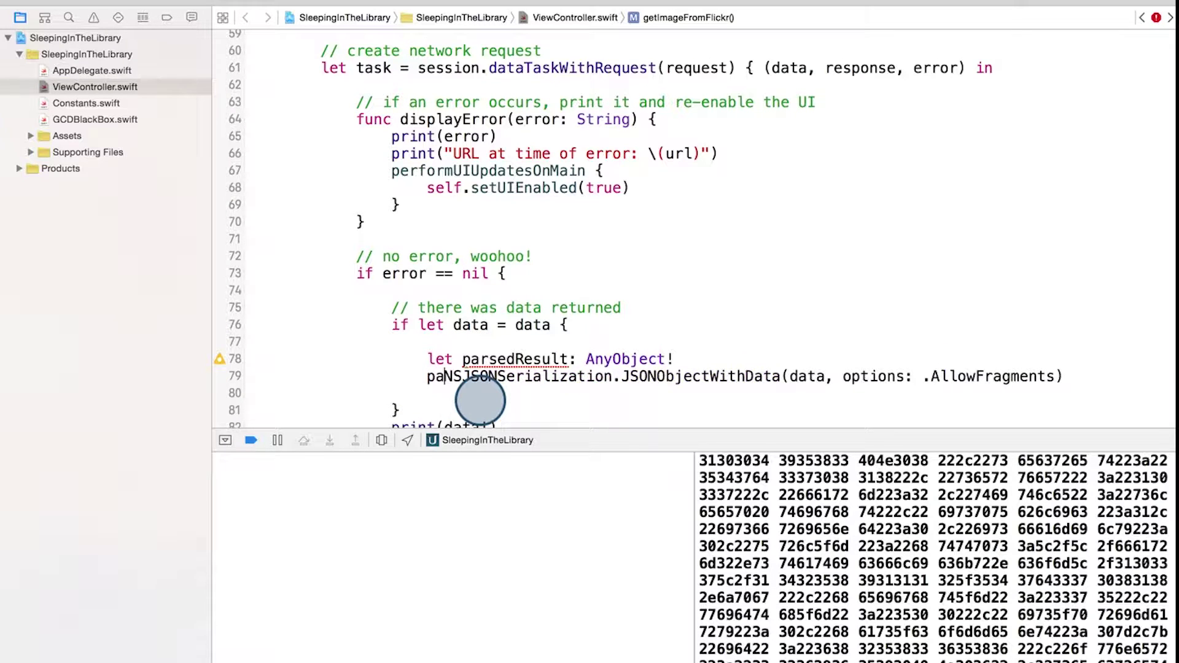
pyautogui.write('rsedResul')
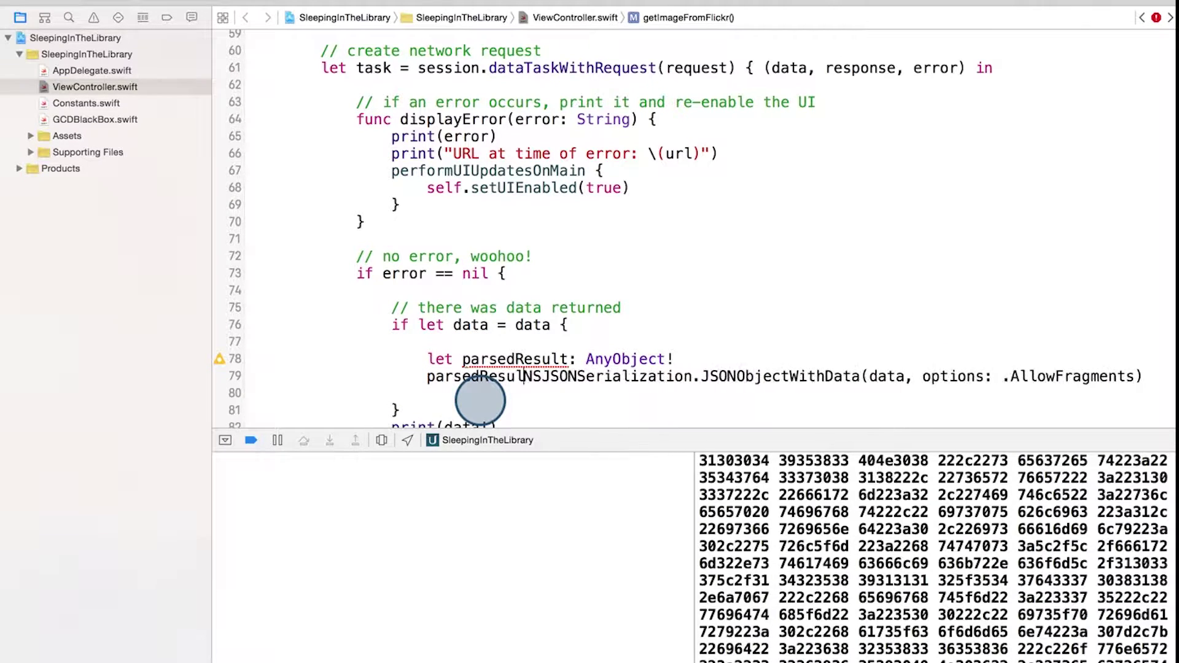
pyautogui.write('t =')
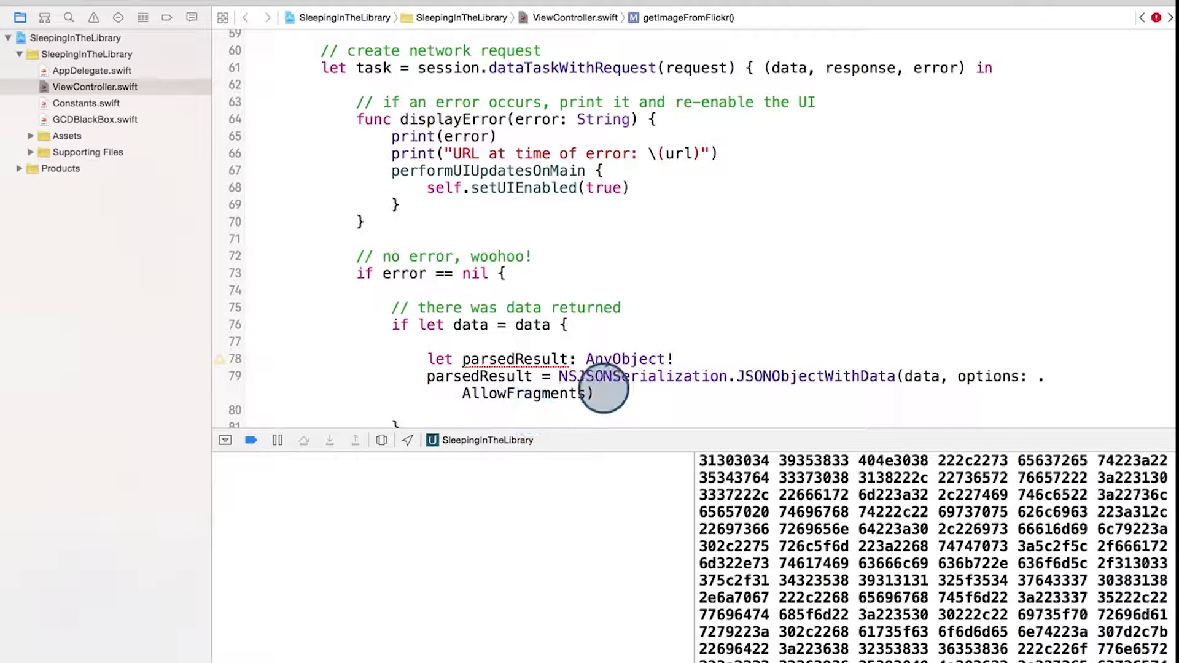
pyautogui.scroll(-2, 605, 390)
# - Inspect the 'Call can throw' error and move to the end of the parsedResult declaration
pyautogui.click(220, 347)
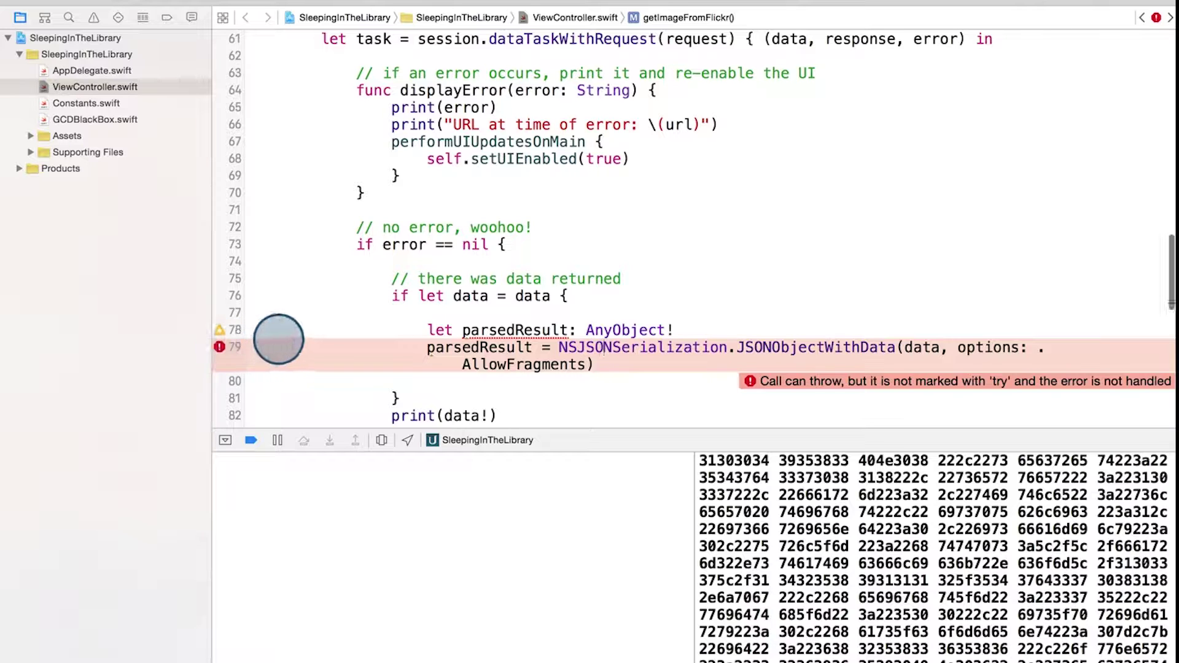
pyautogui.scroll(-2, 276, 342)
pyautogui.scroll(-2, 278, 340)
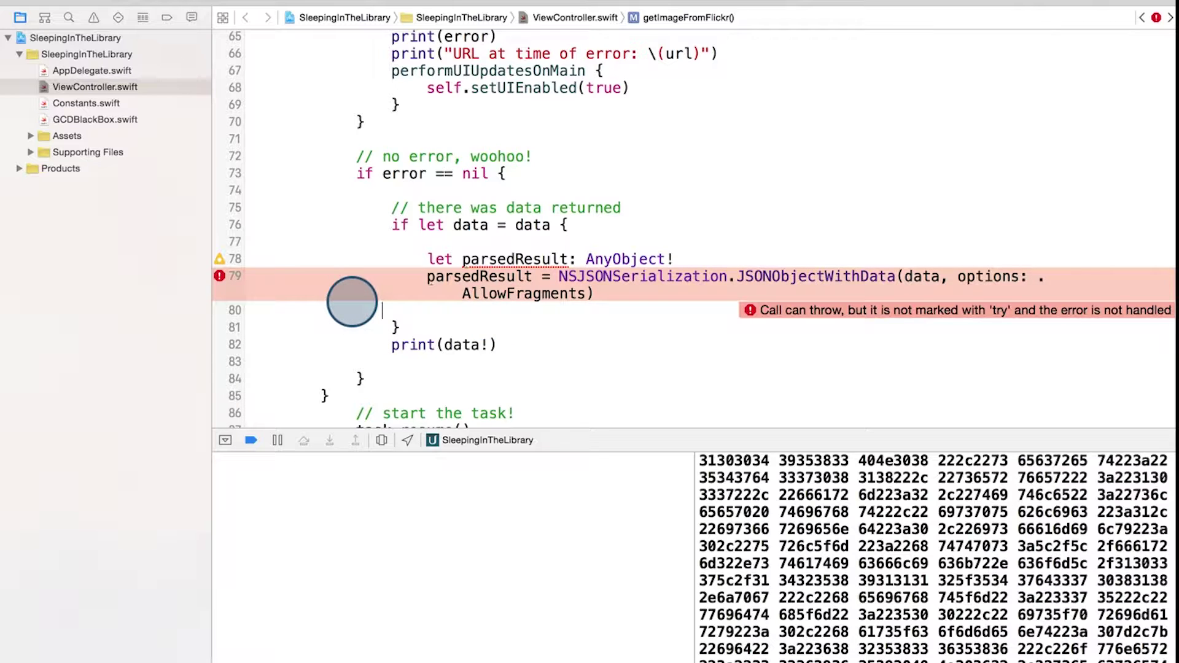
pyautogui.click(698, 263)
# - Wrap the parse in do { } catch { displayError(...) return }
pyautogui.press('Return')
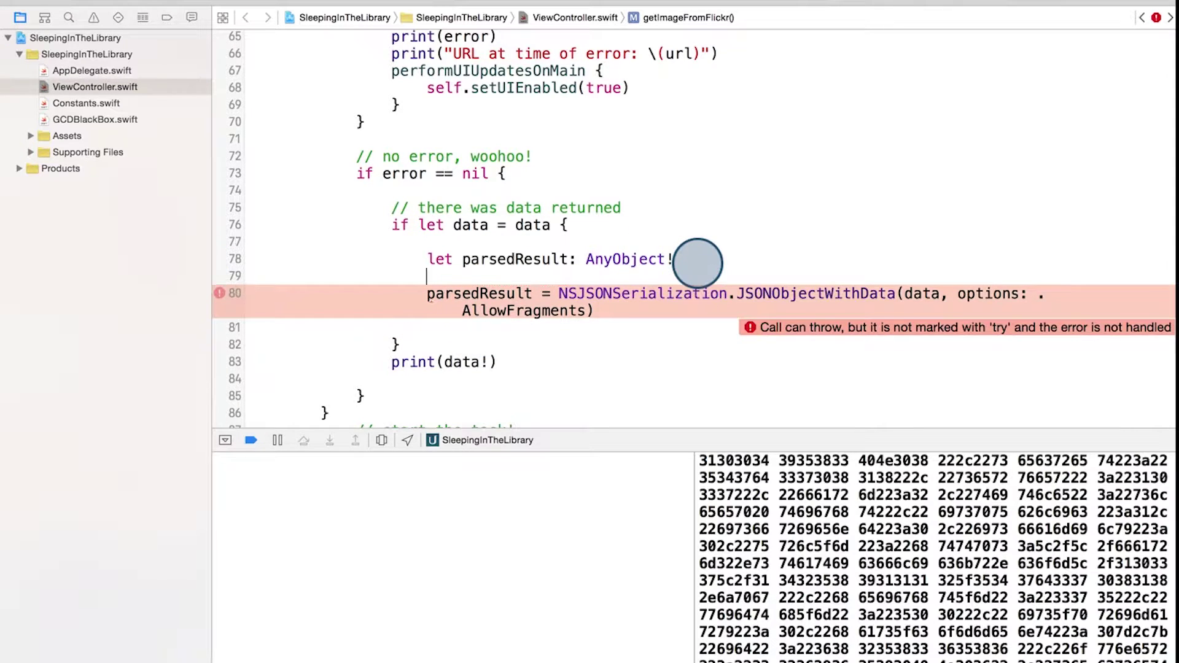
pyautogui.write('do{')
pyautogui.click(593, 310)
pyautogui.press('Return')
pyautogui.write('} ')
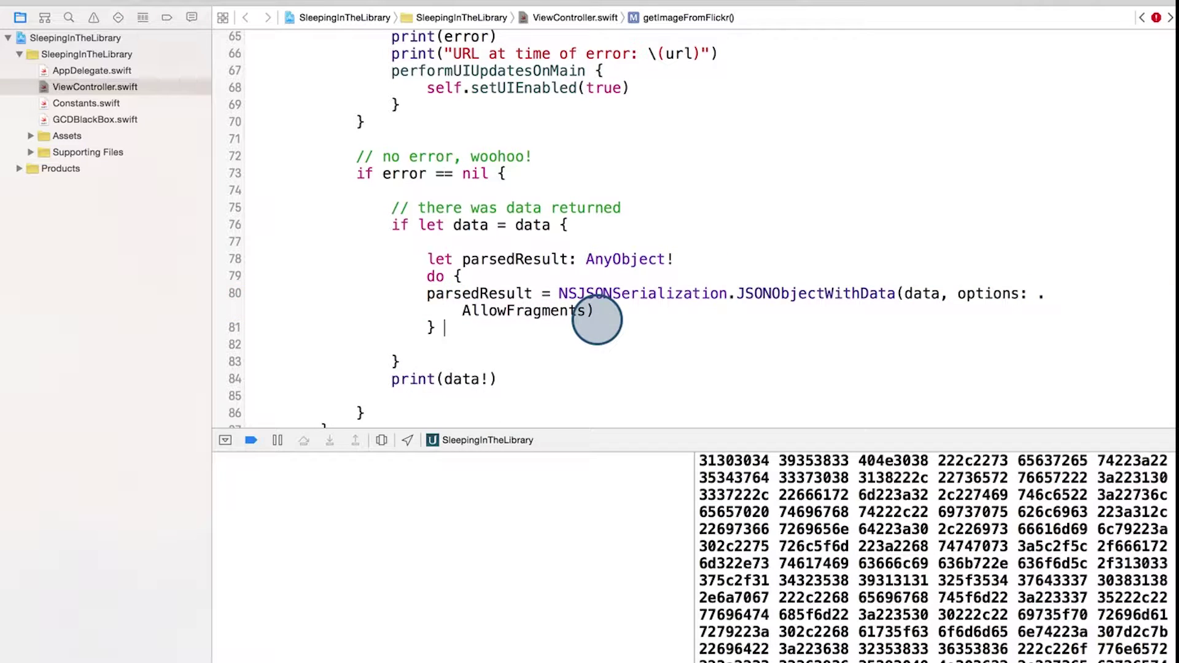
pyautogui.write('catch {')
pyautogui.press('Return')
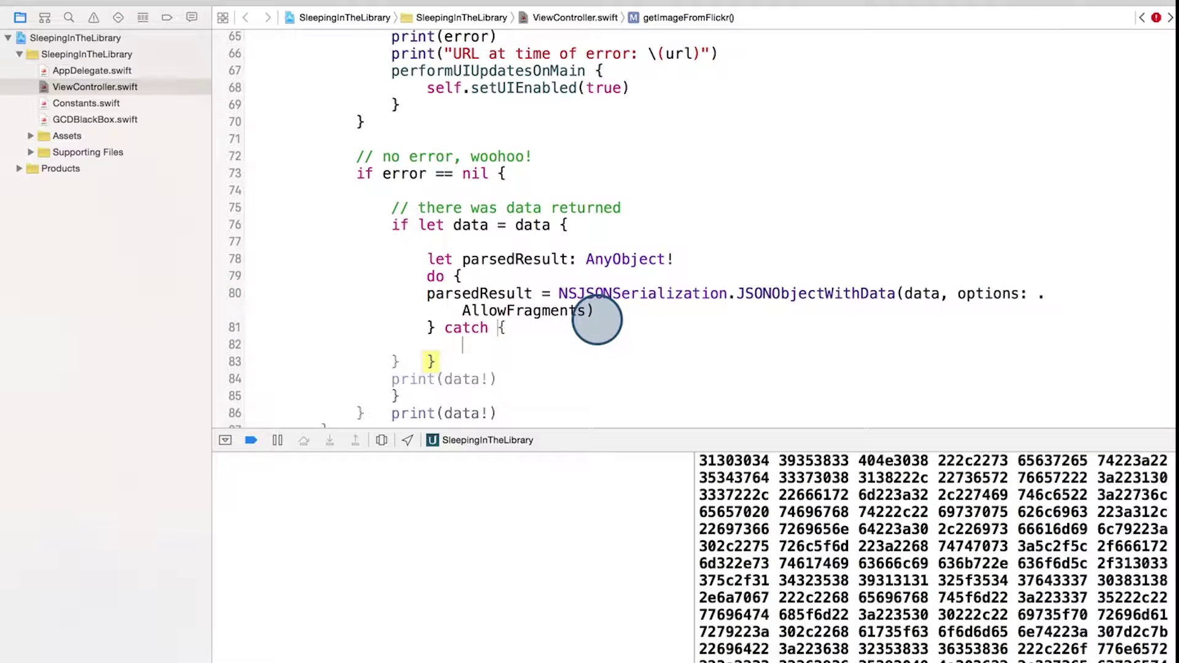
pyautogui.write('displayError("Could not parse the data as JSON: \'\\(data)\'")')
pyautogui.press('Return')
pyautogui.write('return')
pyautogui.scroll(-2, 754, 360)
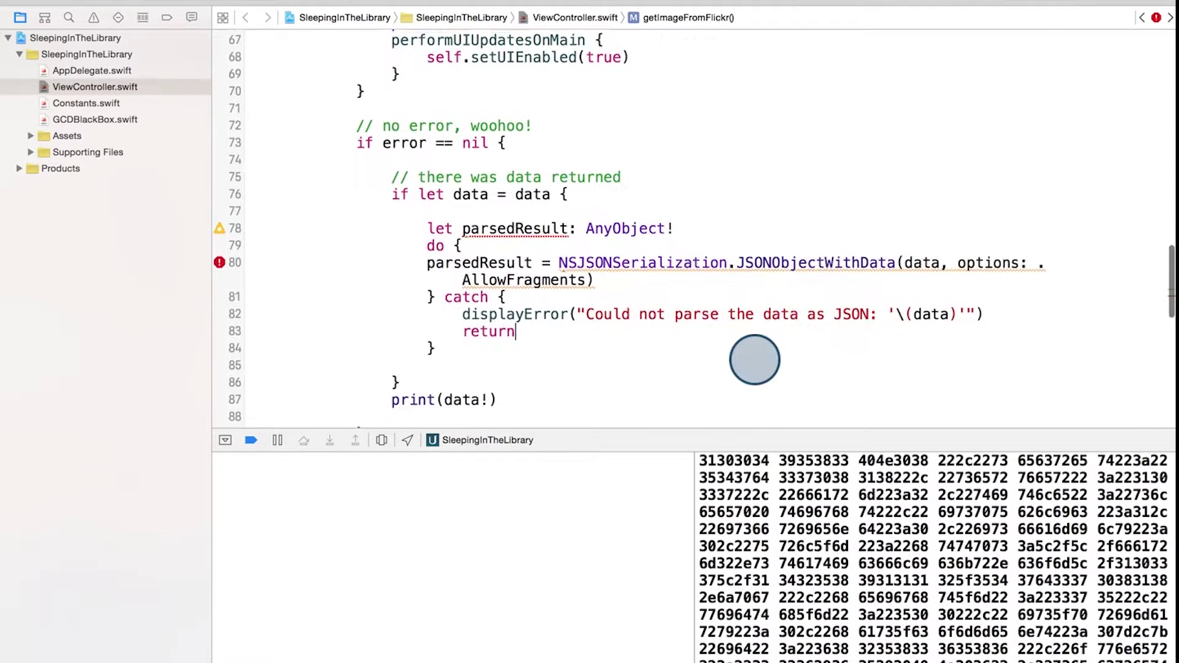
# - Insert try before the parsing call and change print(data) to print parsedResult
pyautogui.click(558, 263)
pyautogui.write('try')
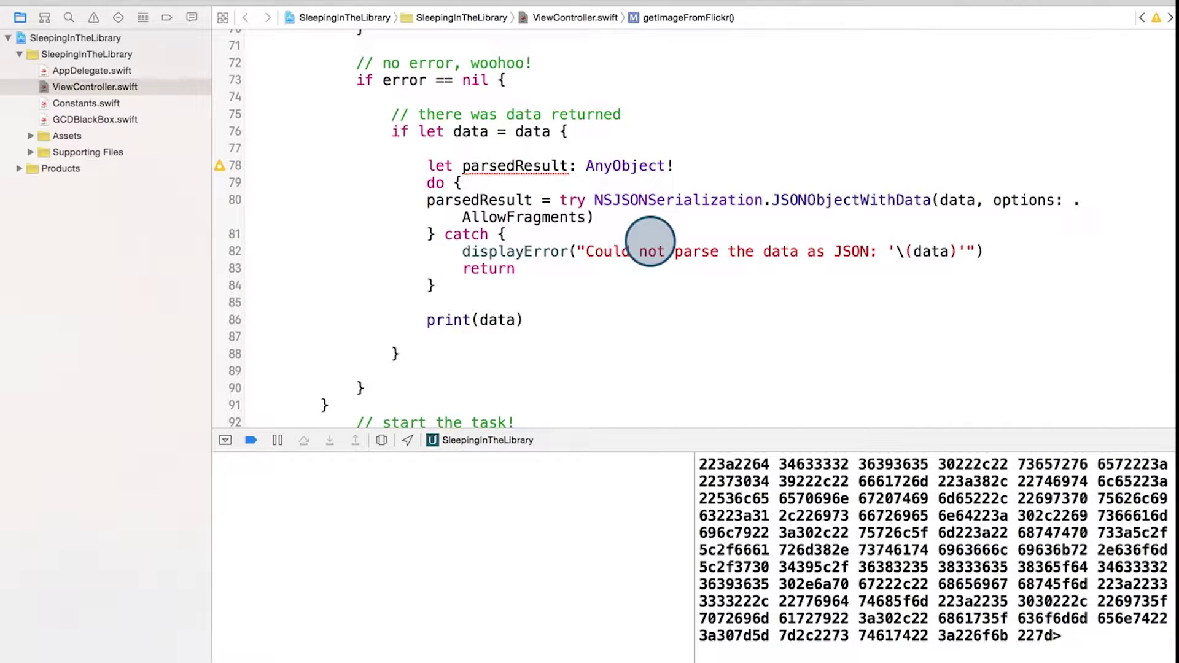
pyautogui.scroll(-2, 650, 242)
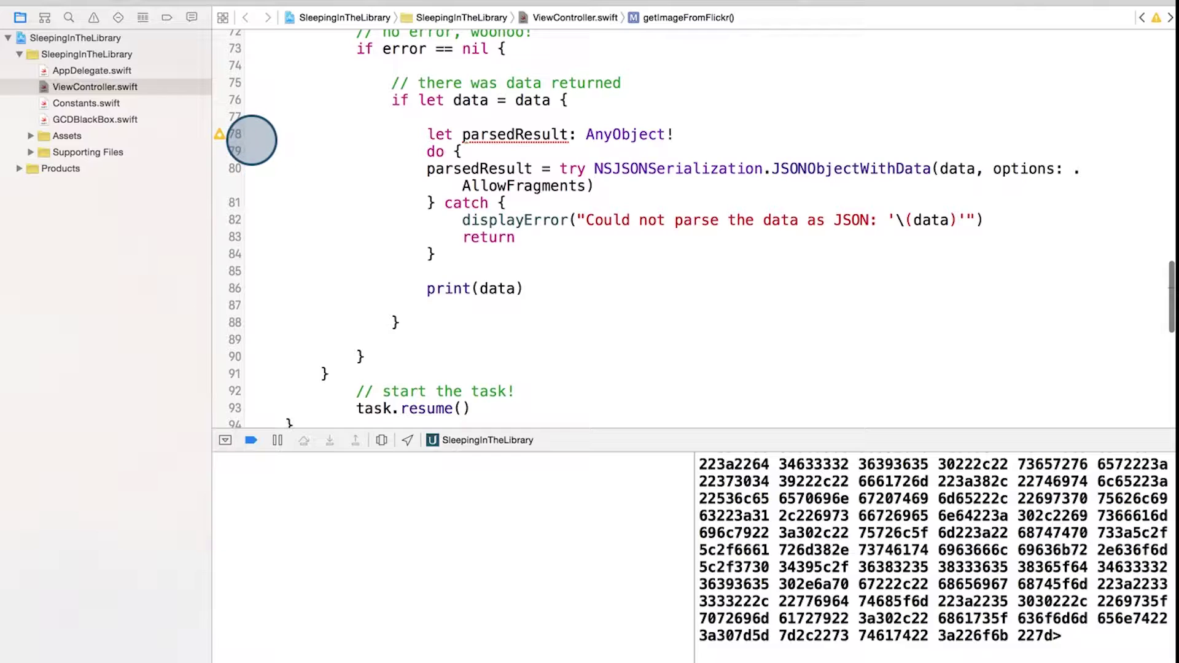
pyautogui.doubleClick(494, 292)
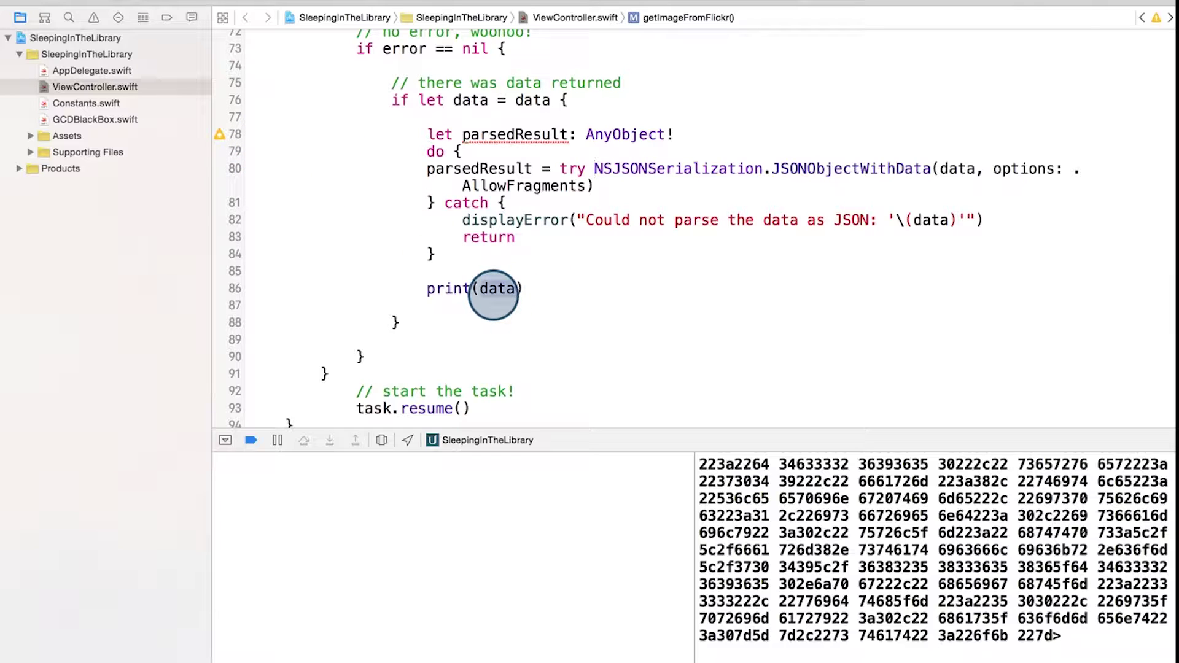
pyautogui.write('parsedRe')
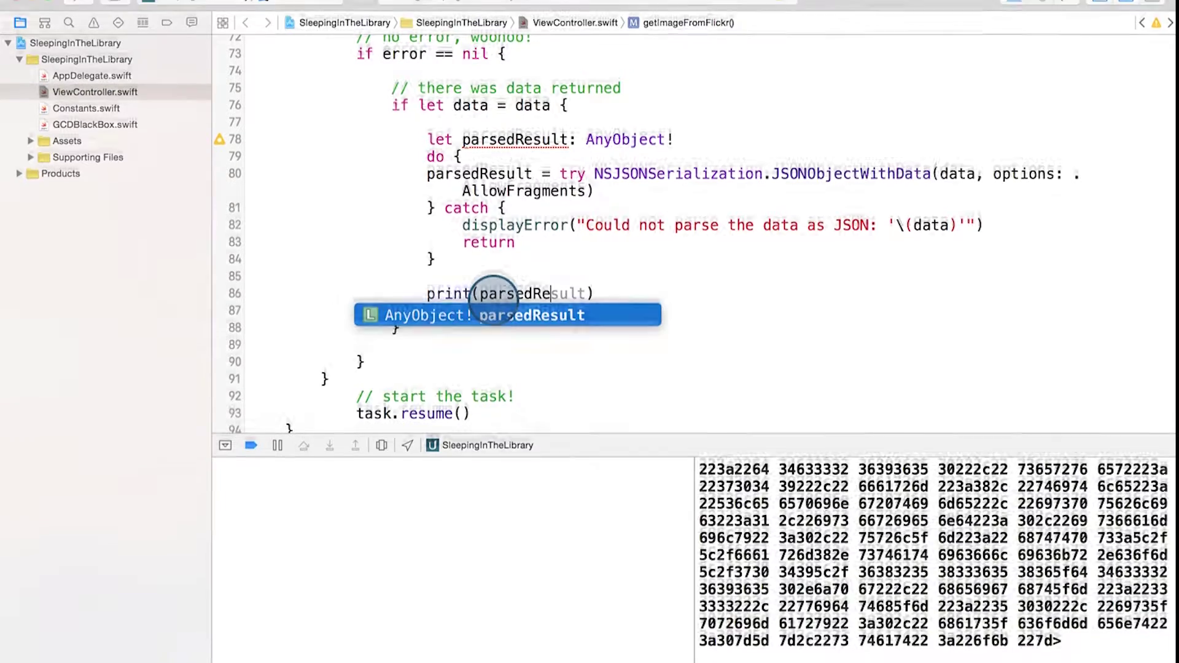
# - Relaunch the app and tap Grab New Image so the console prints the parsed Flickr JSON
pyautogui.press('Return')
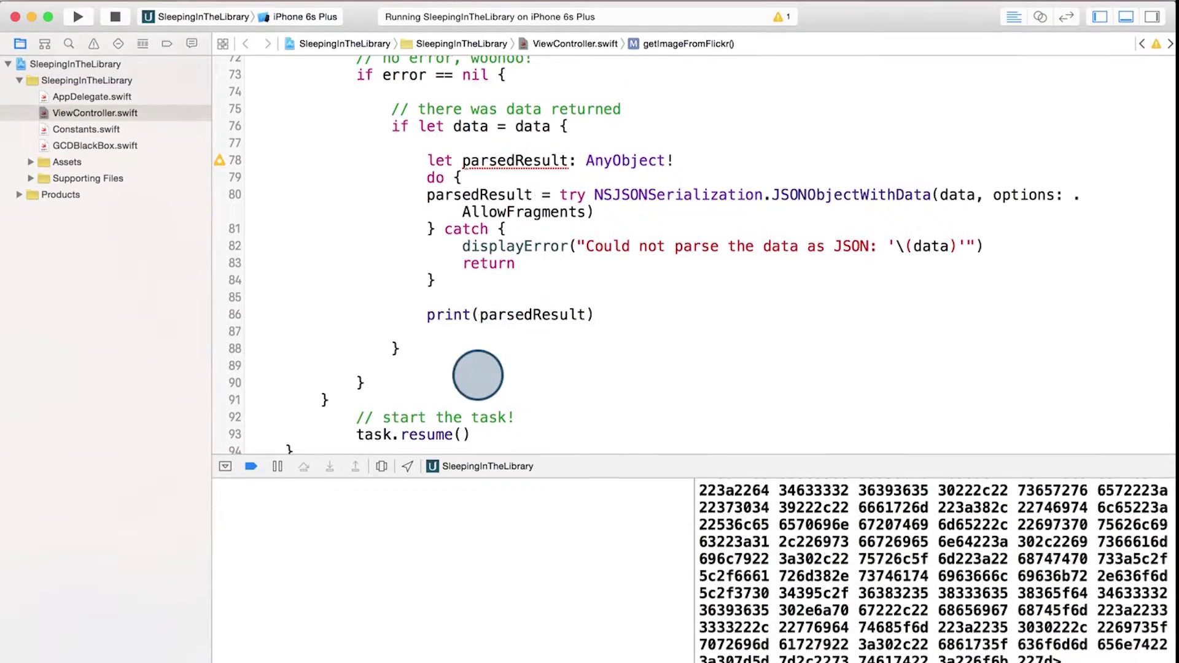
pyautogui.click(77, 35)
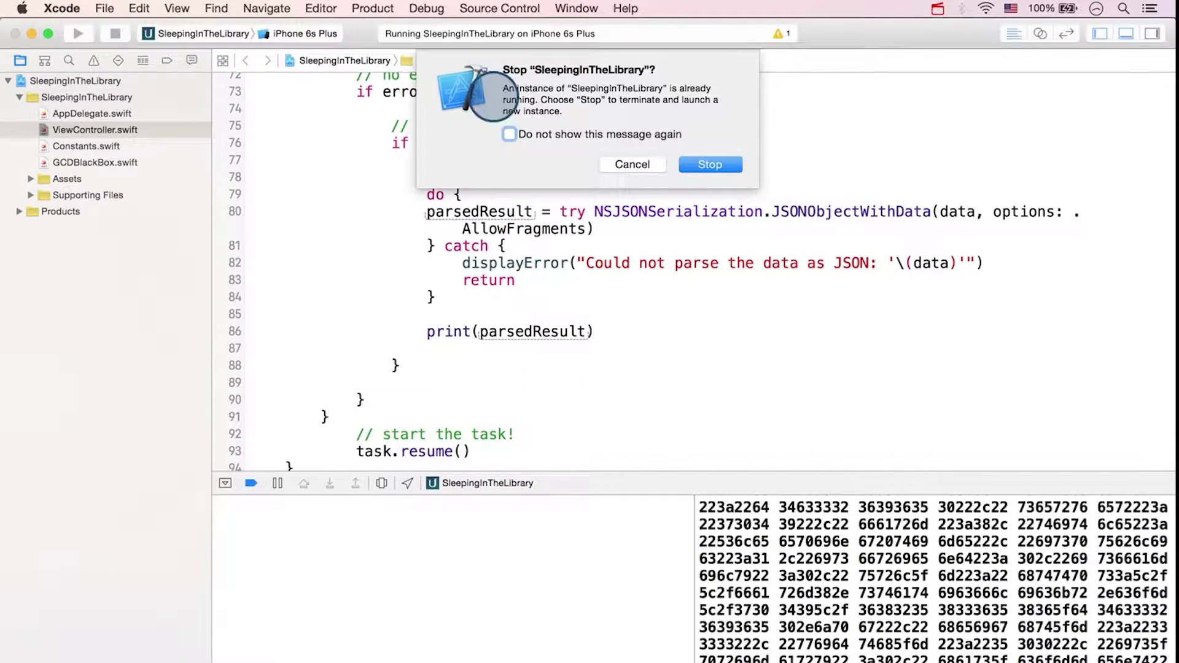
pyautogui.click(695, 173)
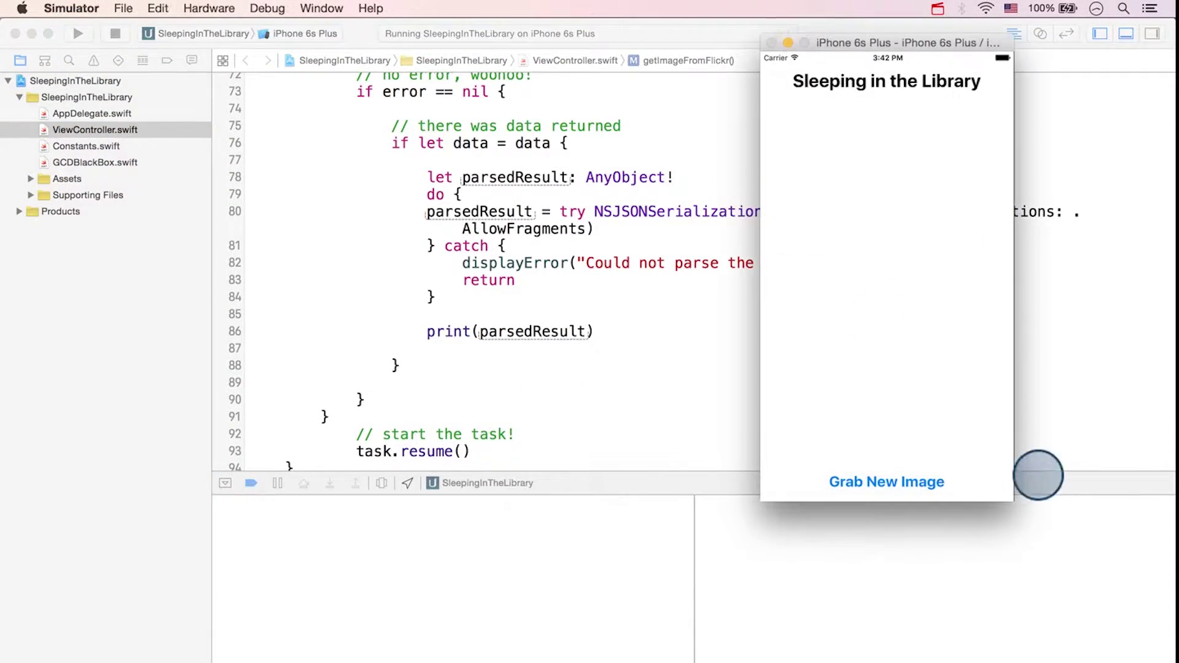
pyautogui.click(907, 486)
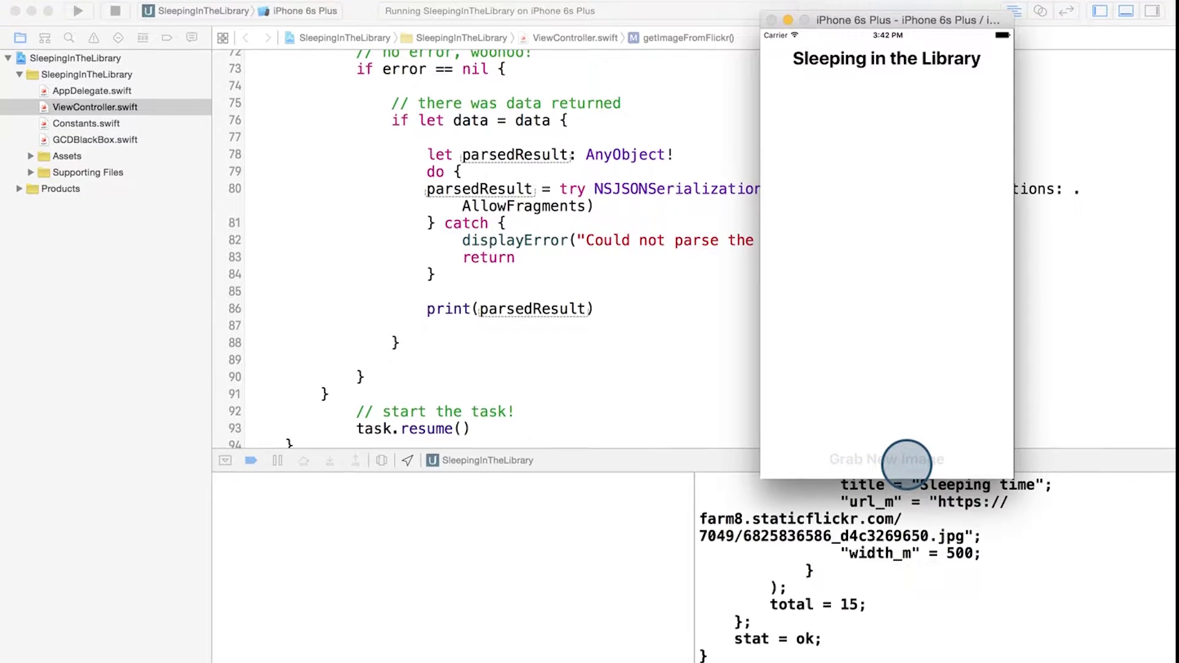
pyautogui.scroll(2, 793, 618)
pyautogui.scroll(3, 793, 618)
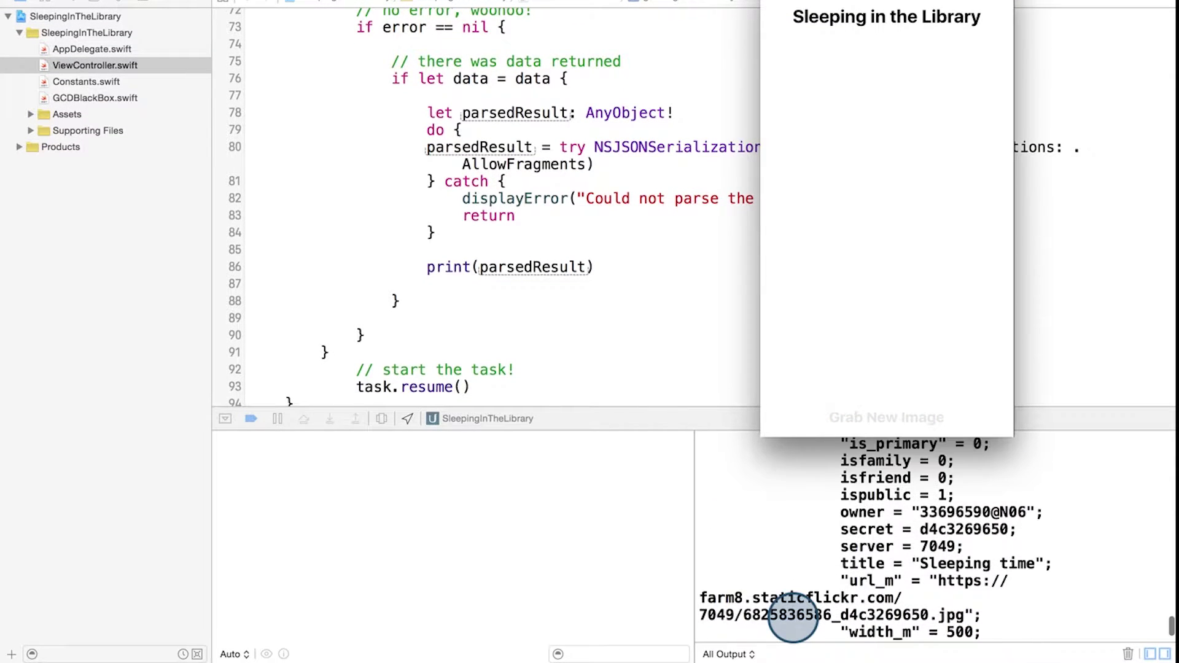
pyautogui.scroll(3, 792, 618)
pyautogui.scroll(-5, 793, 619)
pyautogui.scroll(-2, 793, 618)
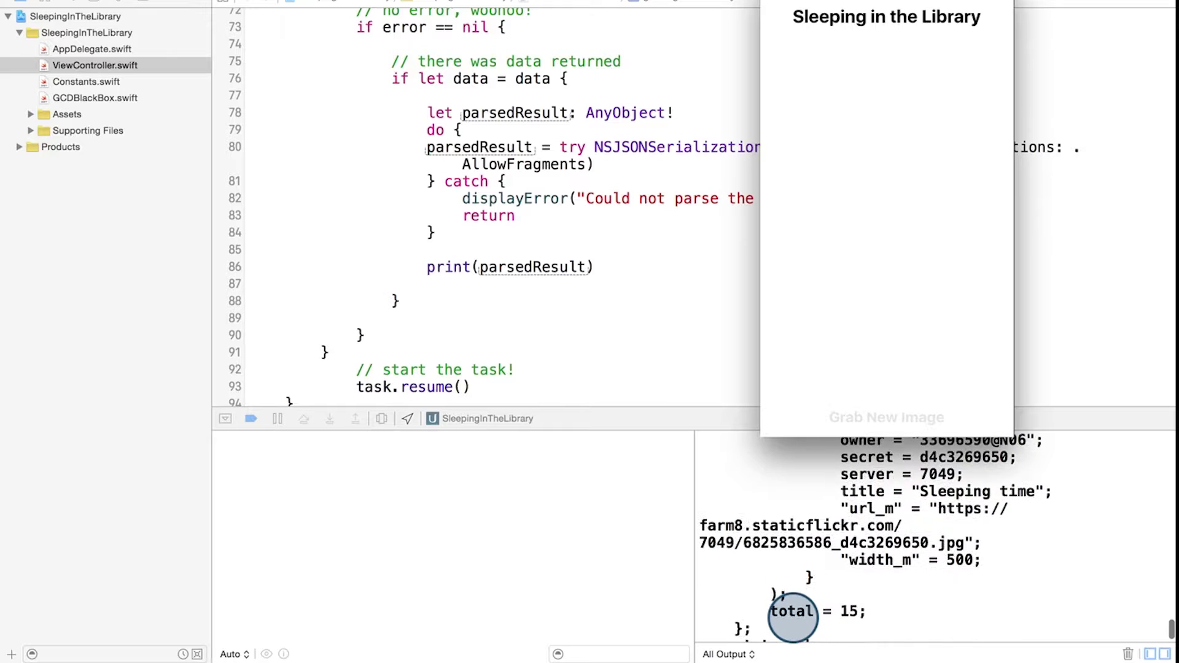